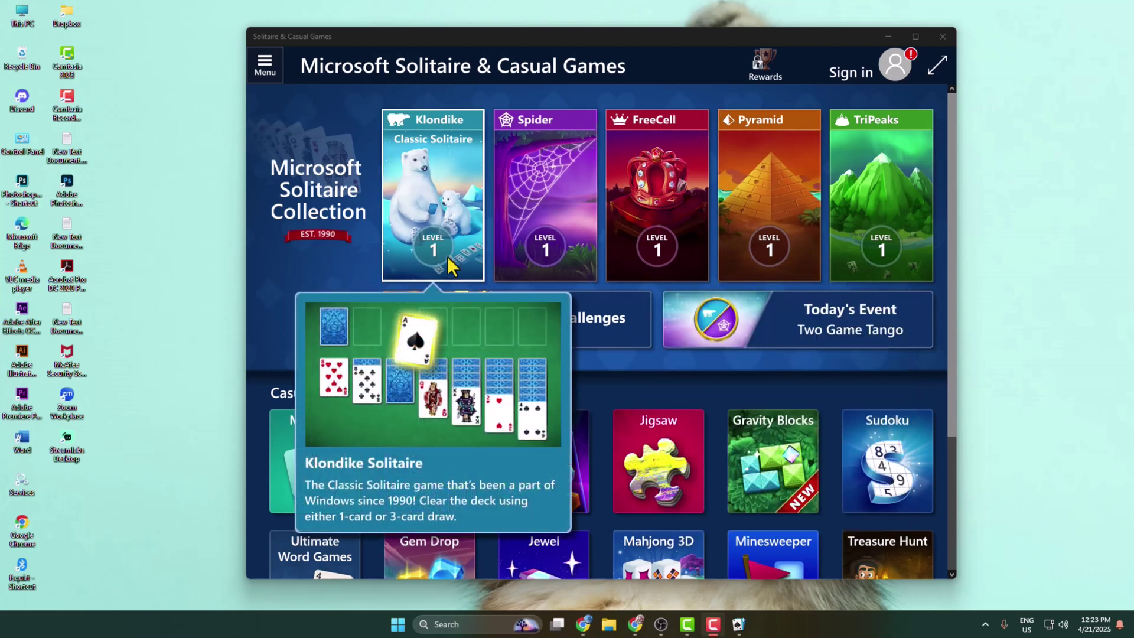
Bring the Solitaire & Casual Games window to the front
{"action": "left_click", "coordinate": [410, 36]}
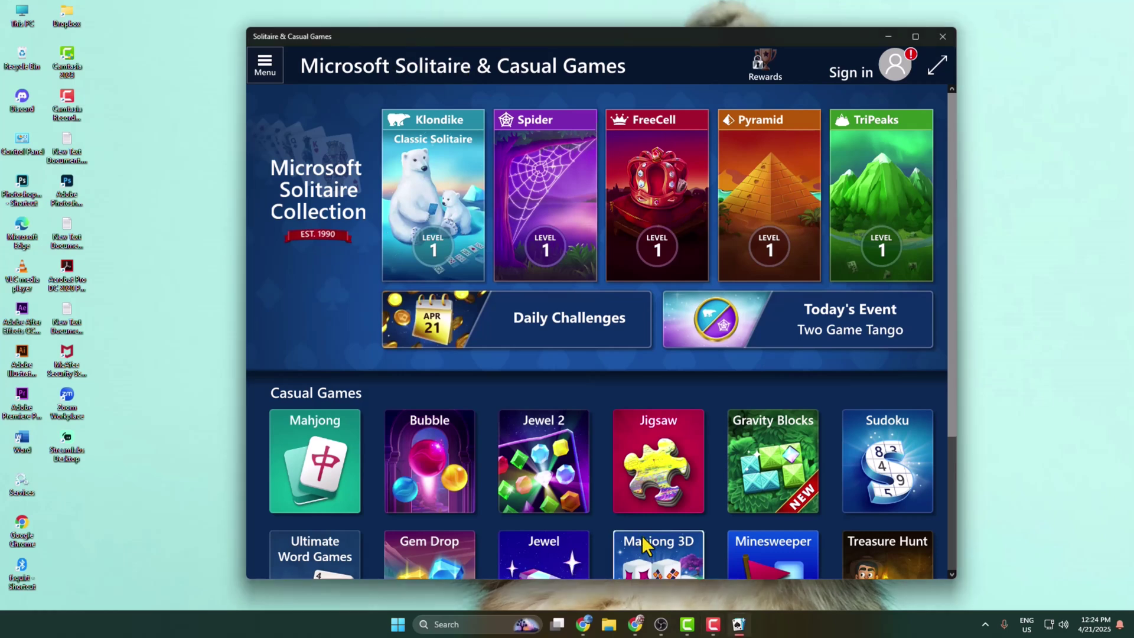
Add a Window Capture source 'Game' capturing [Solitaire.exe]: Solitaire & Casual Games
{"action": "left_click", "coordinate": [661, 624]}
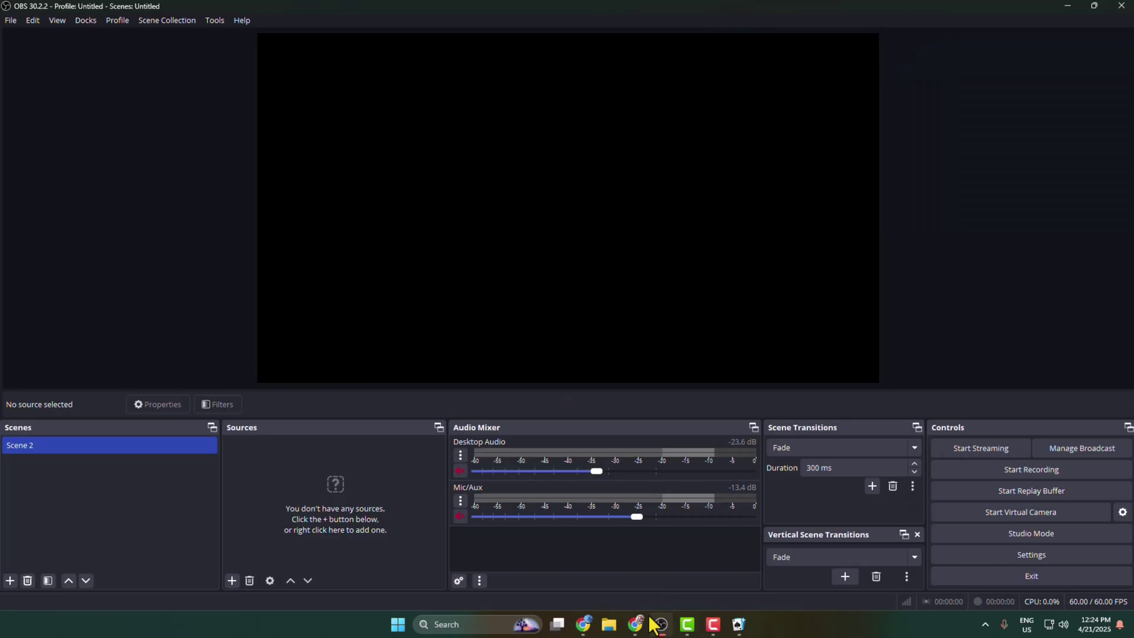
{"action": "left_click", "coordinate": [233, 578]}
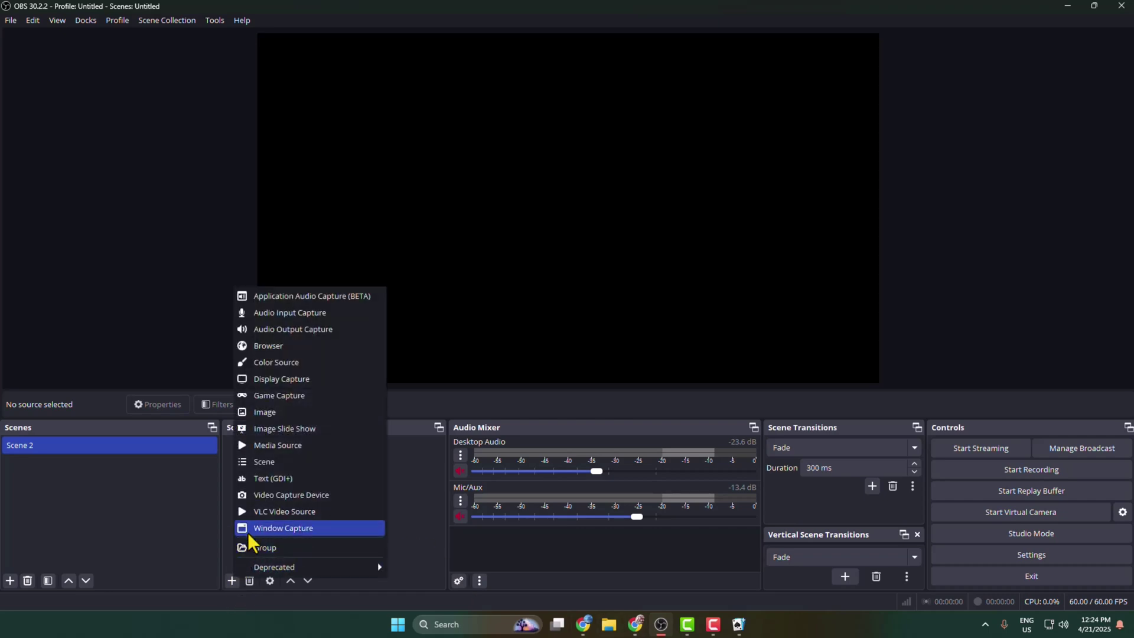
{"action": "left_click", "coordinate": [254, 529]}
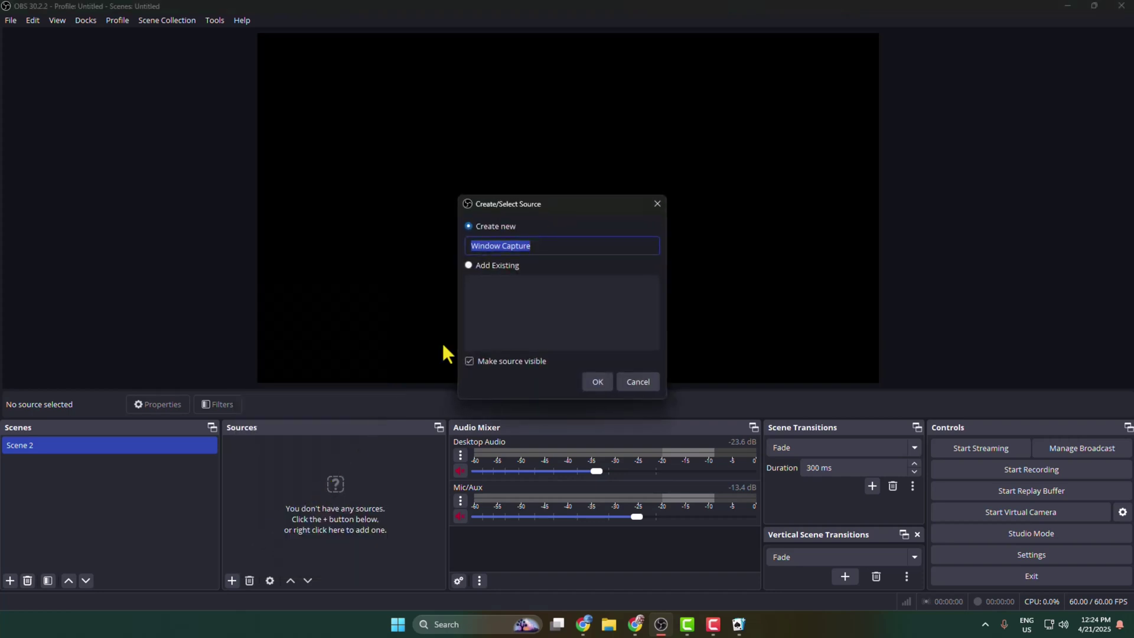
{"action": "type", "text": "Game"}
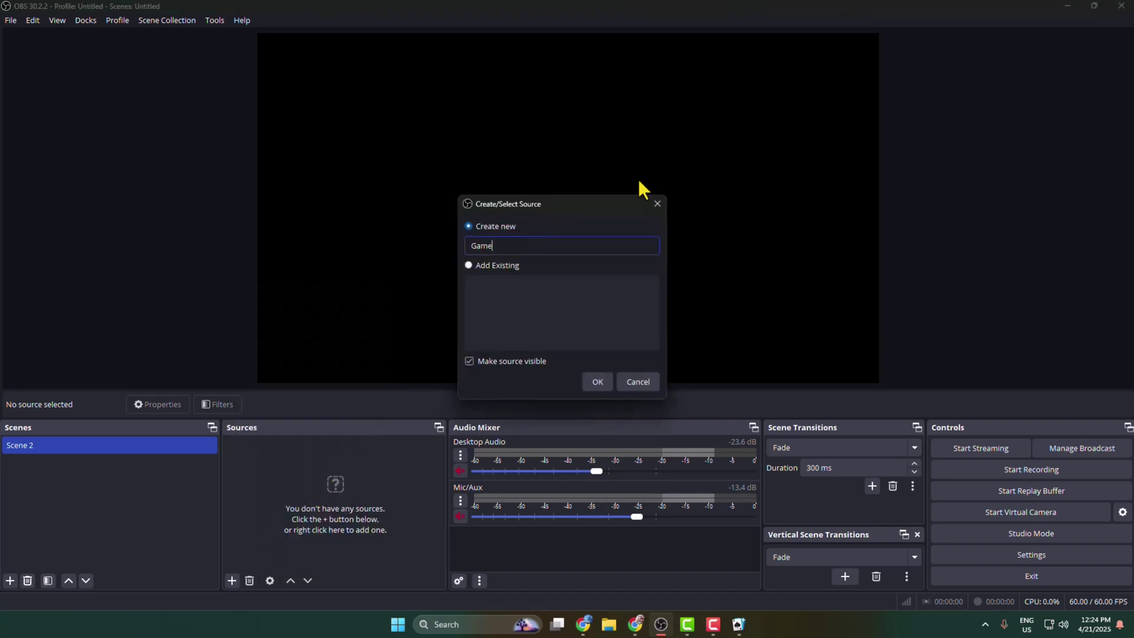
{"action": "left_click", "coordinate": [611, 383]}
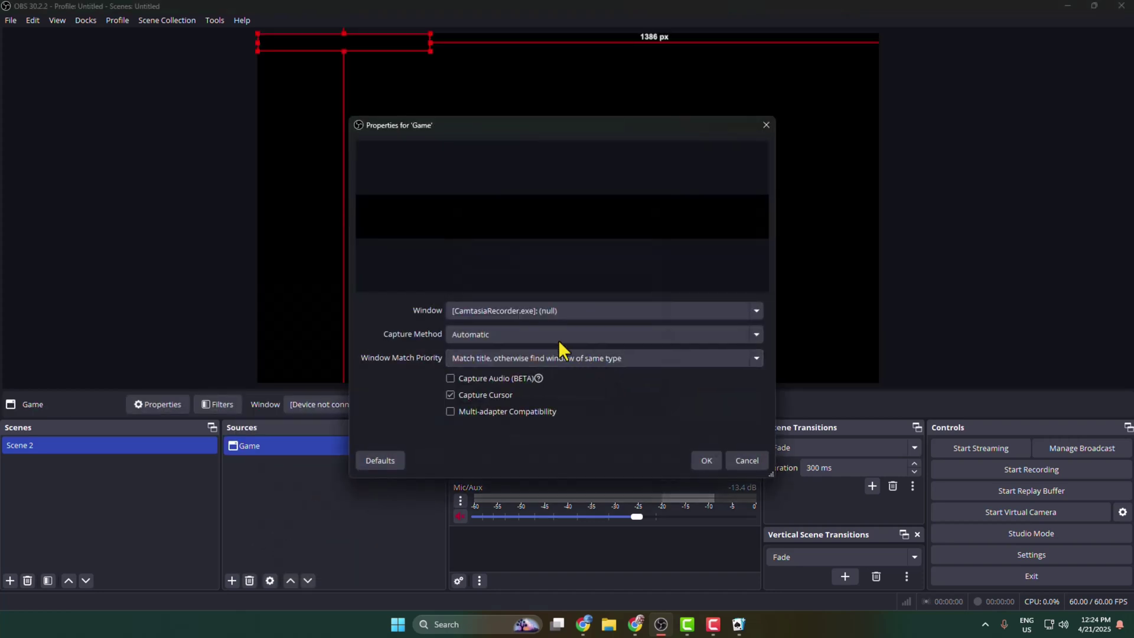
{"action": "left_click", "coordinate": [756, 314]}
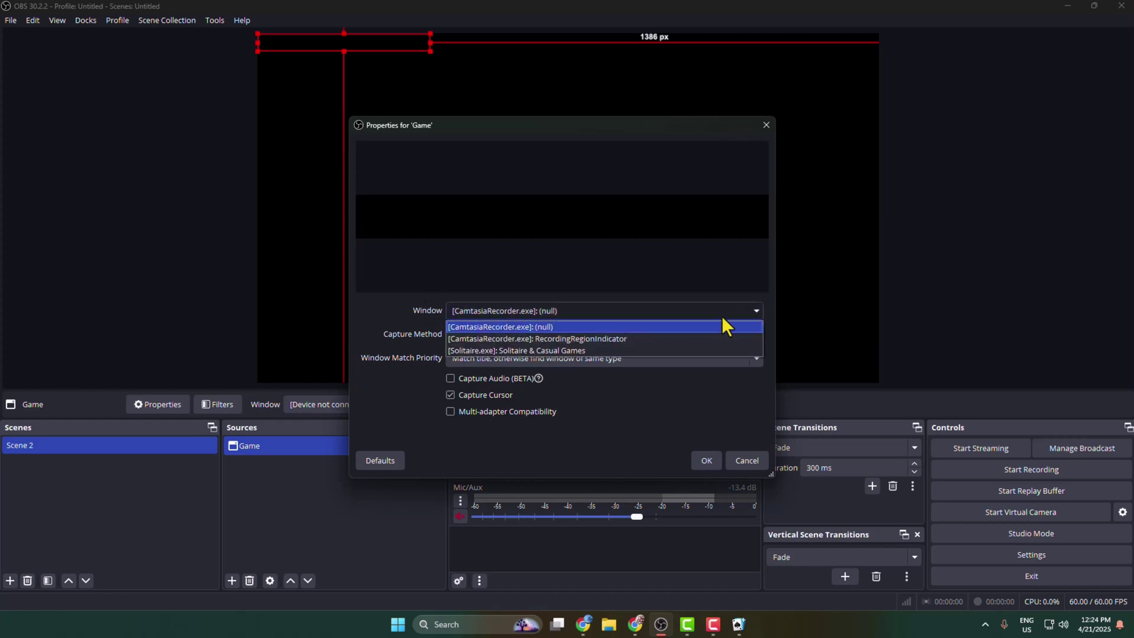
{"action": "left_click", "coordinate": [521, 350]}
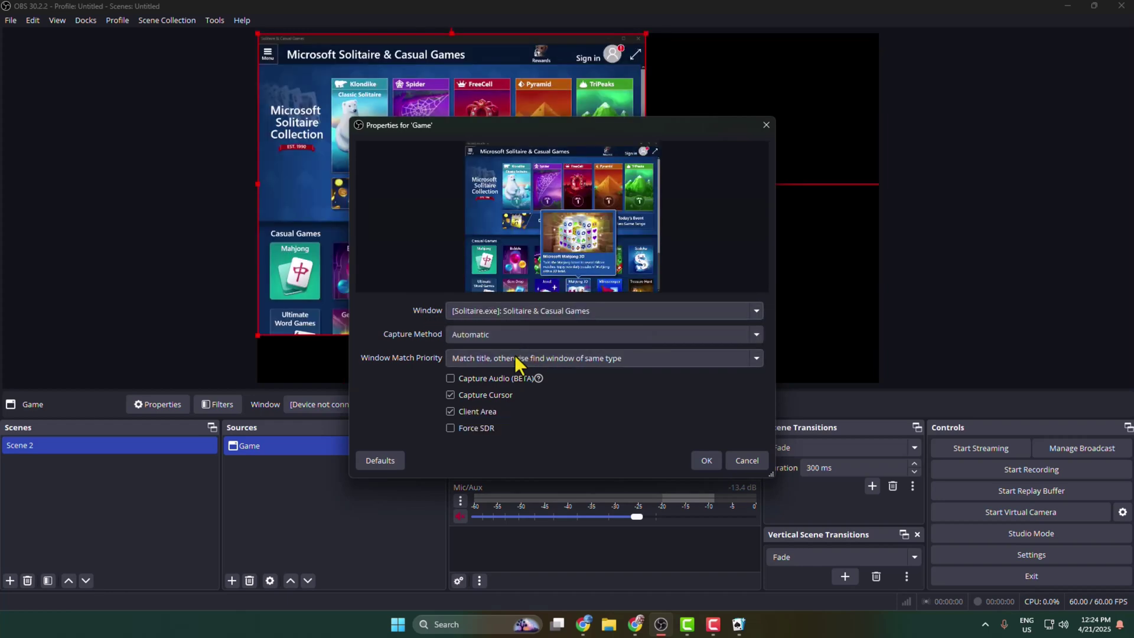
{"action": "left_click", "coordinate": [714, 467]}
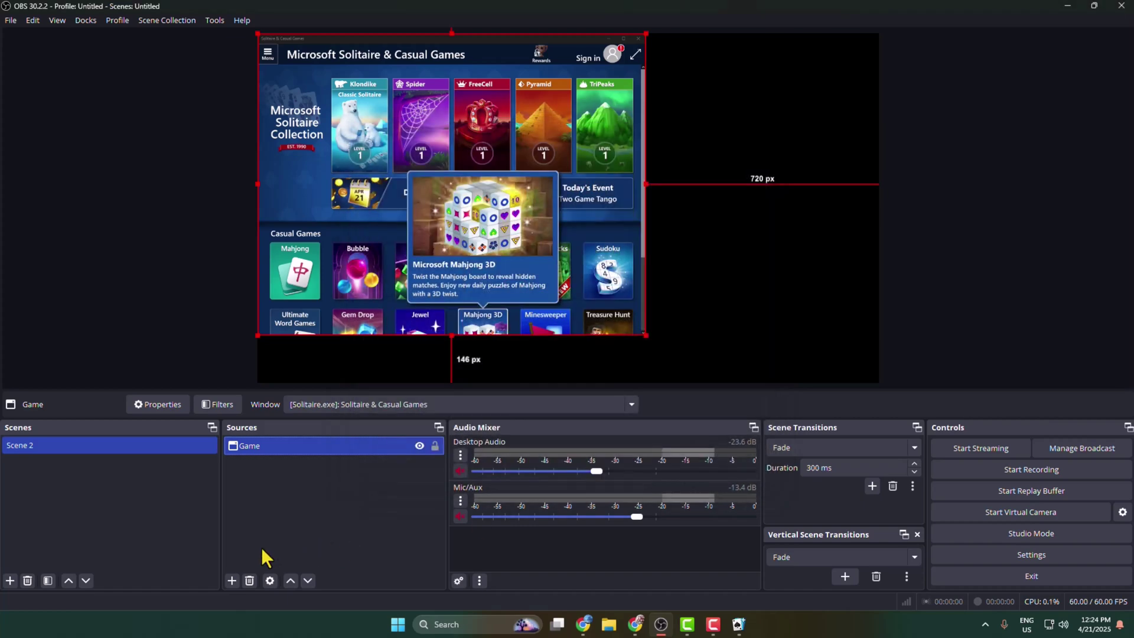
Add an Audio Output Capture source 'Game Audio' using Speakers (High Definition Audio Device)
{"action": "left_click", "coordinate": [232, 581]}
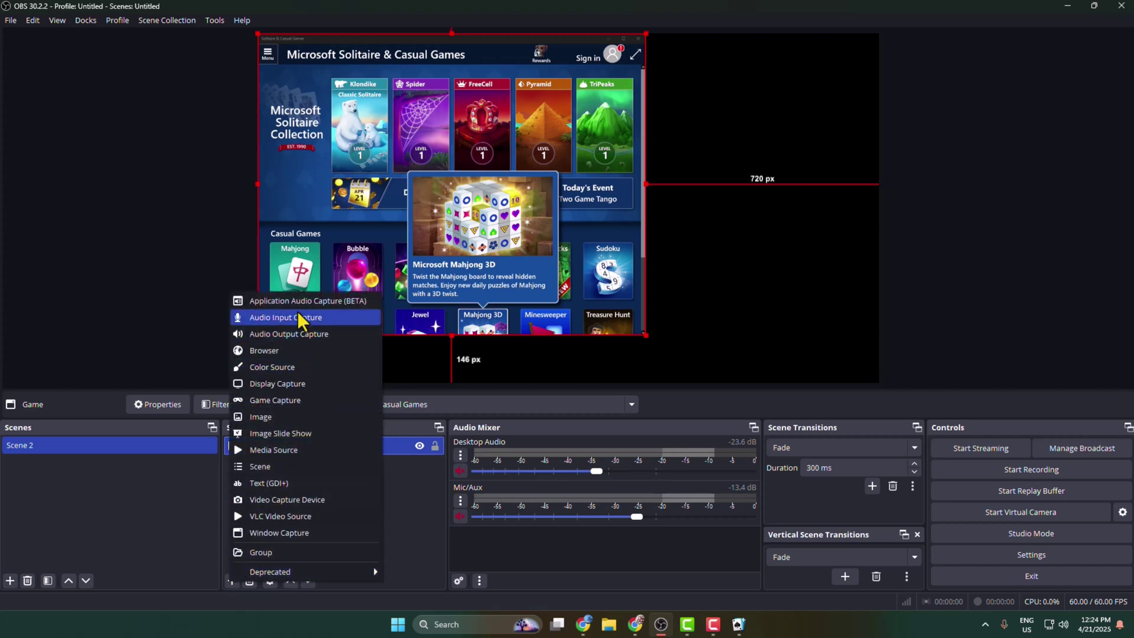
{"action": "left_click", "coordinate": [282, 334]}
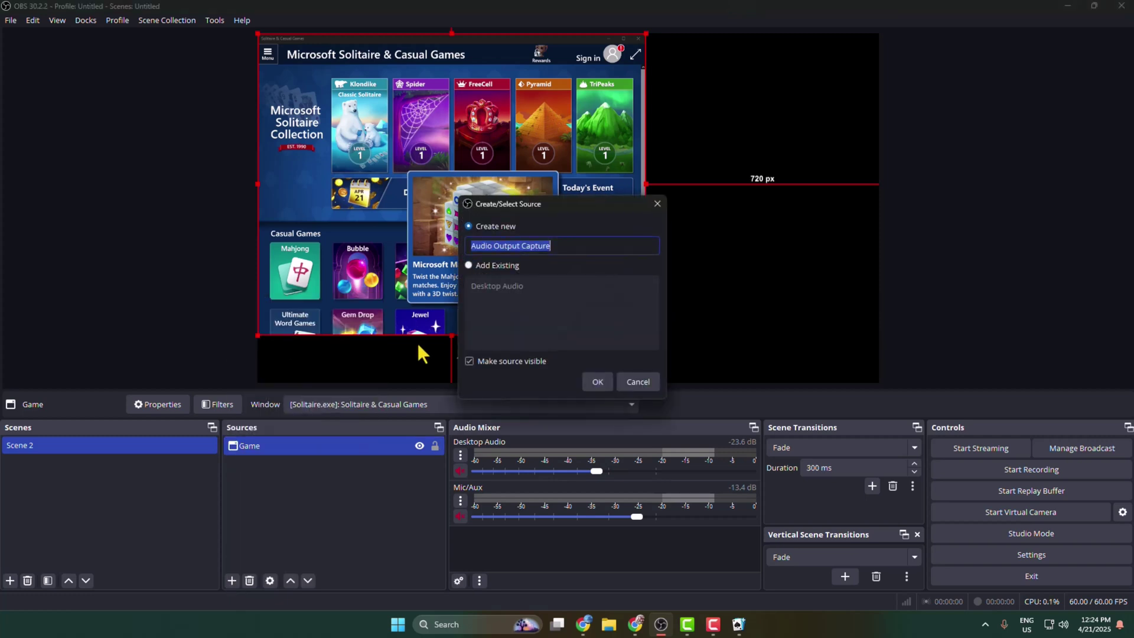
{"action": "type", "text": "Game A"}
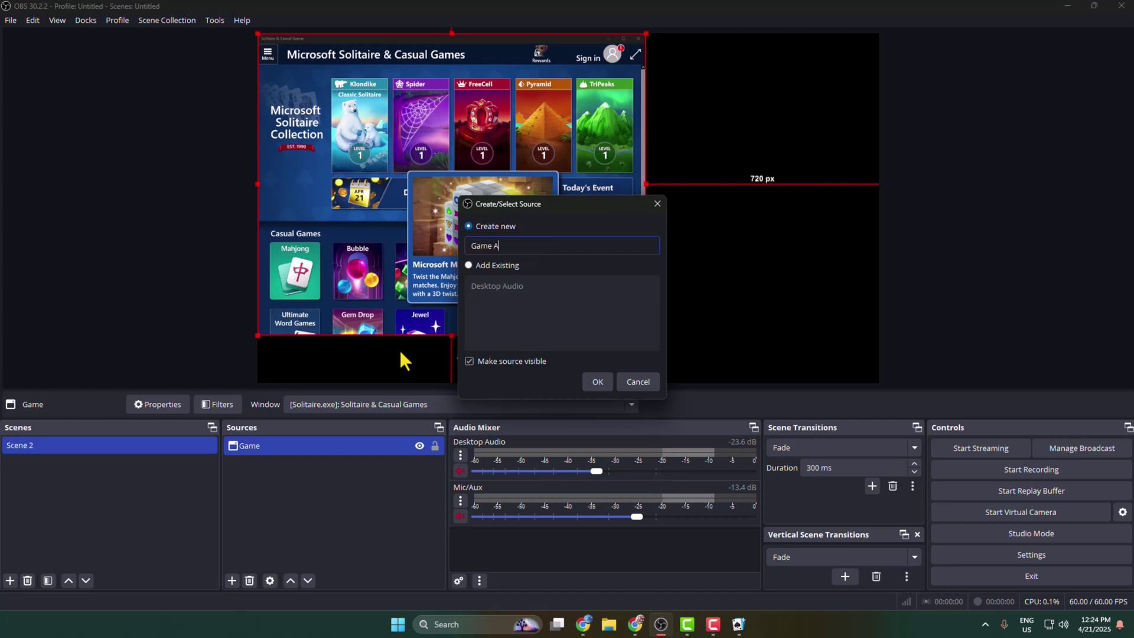
{"action": "type", "text": "udio"}
{"action": "left_click", "coordinate": [589, 382]}
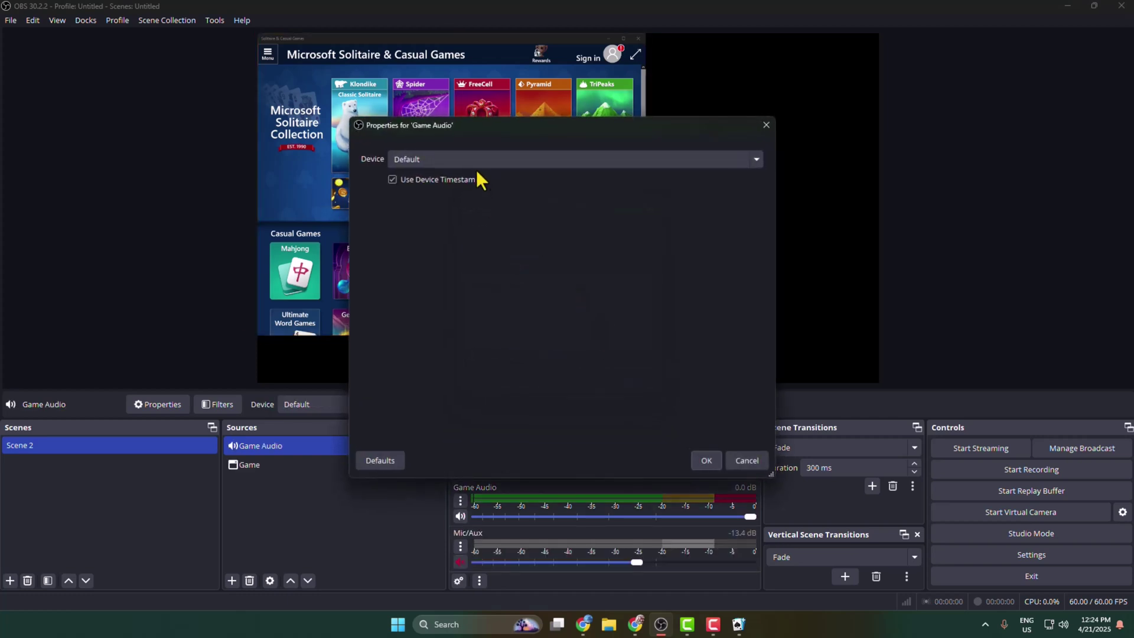
{"action": "left_click", "coordinate": [756, 159]}
{"action": "left_click", "coordinate": [564, 184]}
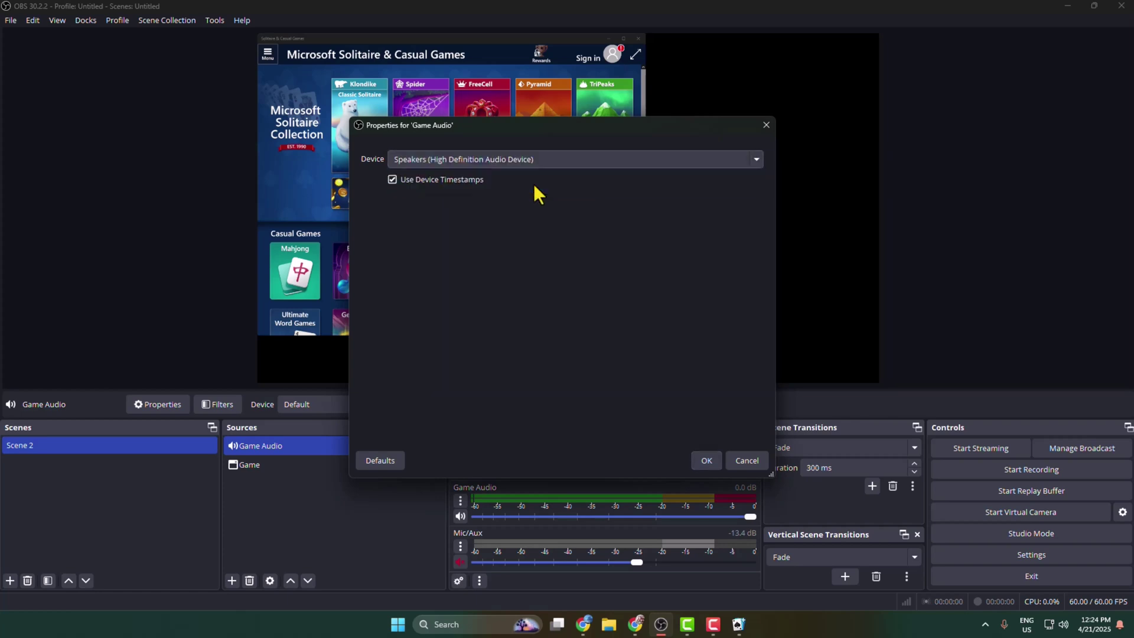
{"action": "left_click", "coordinate": [709, 460]}
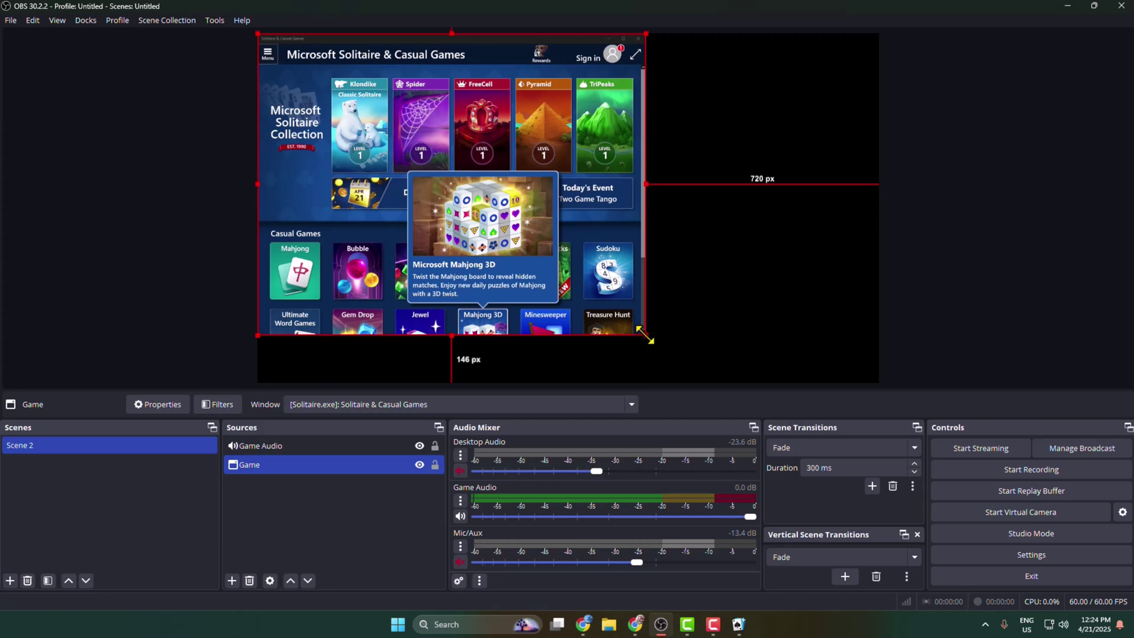
Enlarge the Solitaire capture on the canvas by dragging its corner handle
{"action": "left_click_drag", "start_coordinate": [646, 338], "coordinate": [709, 382]}
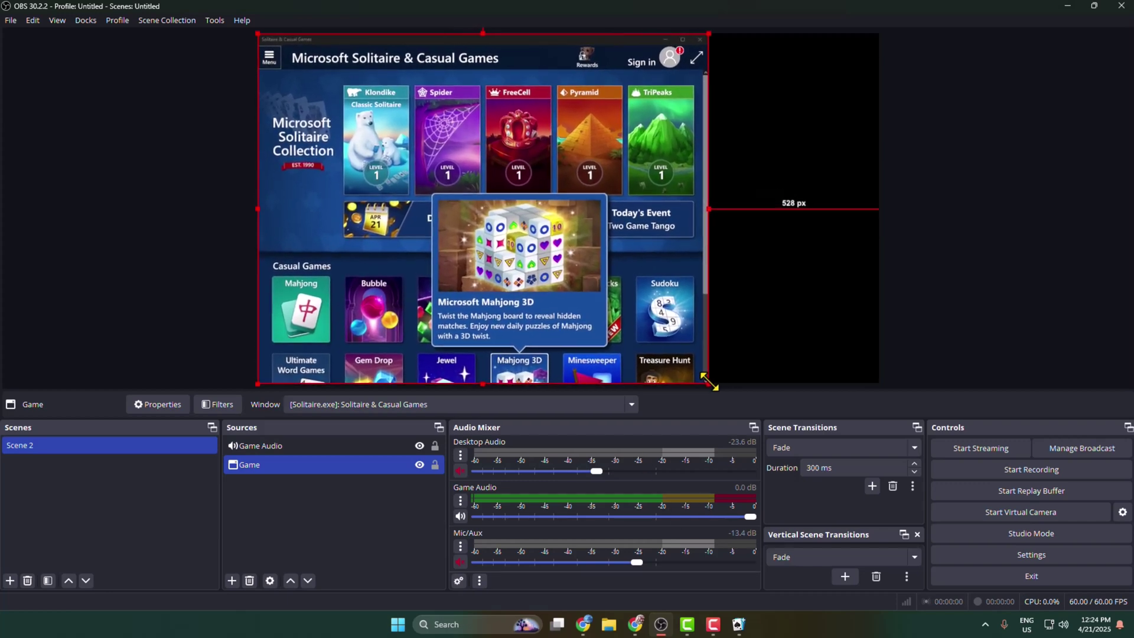
{"action": "left_click_drag", "start_coordinate": [709, 381], "coordinate": [707, 382]}
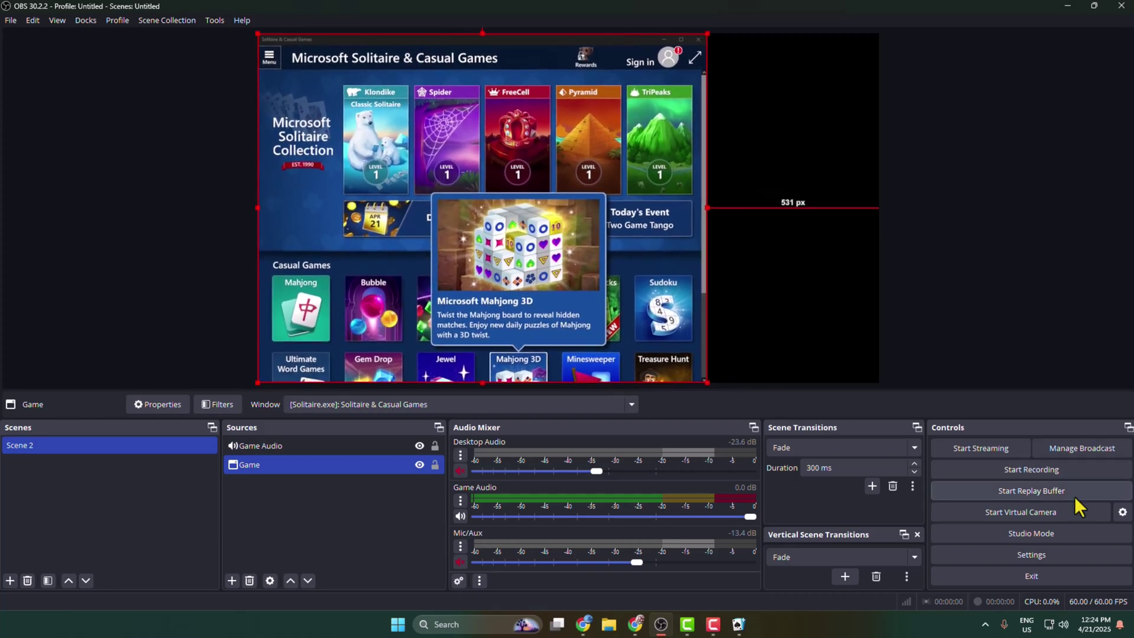
In Stream settings choose YouTube - RTMPS as the service and select Use Stream Key (advanced)
{"action": "left_click", "coordinate": [1034, 558]}
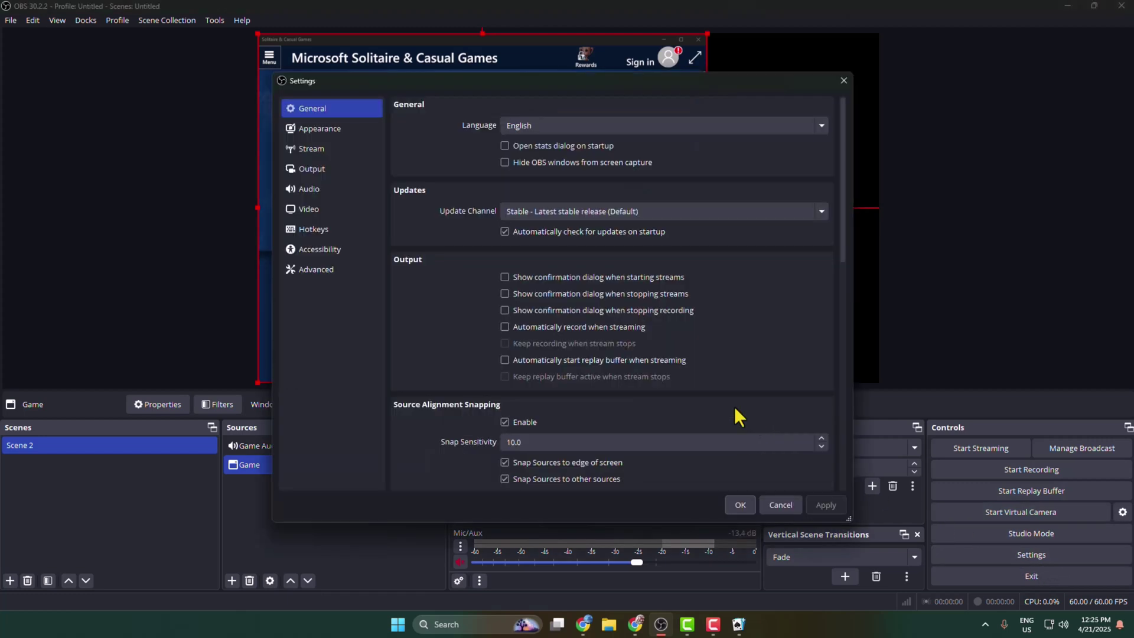
{"action": "left_click", "coordinate": [313, 151]}
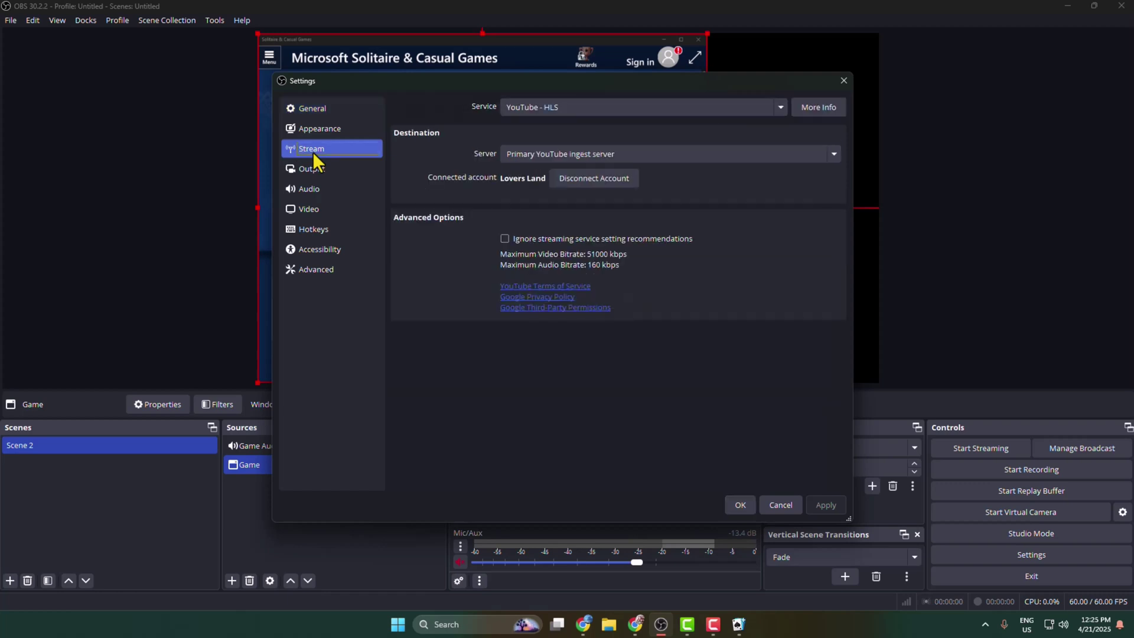
{"action": "left_click", "coordinate": [780, 107]}
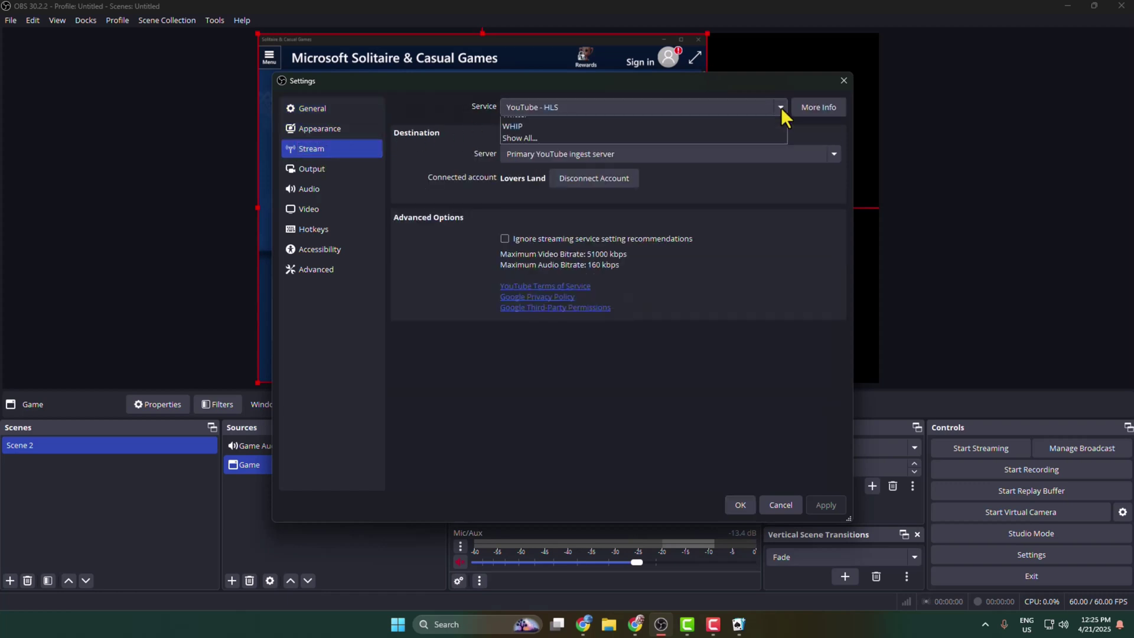
{"action": "left_click", "coordinate": [540, 215]}
{"action": "scroll", "coordinate": [540, 215], "scroll_direction": "down", "scroll_amount": 1}
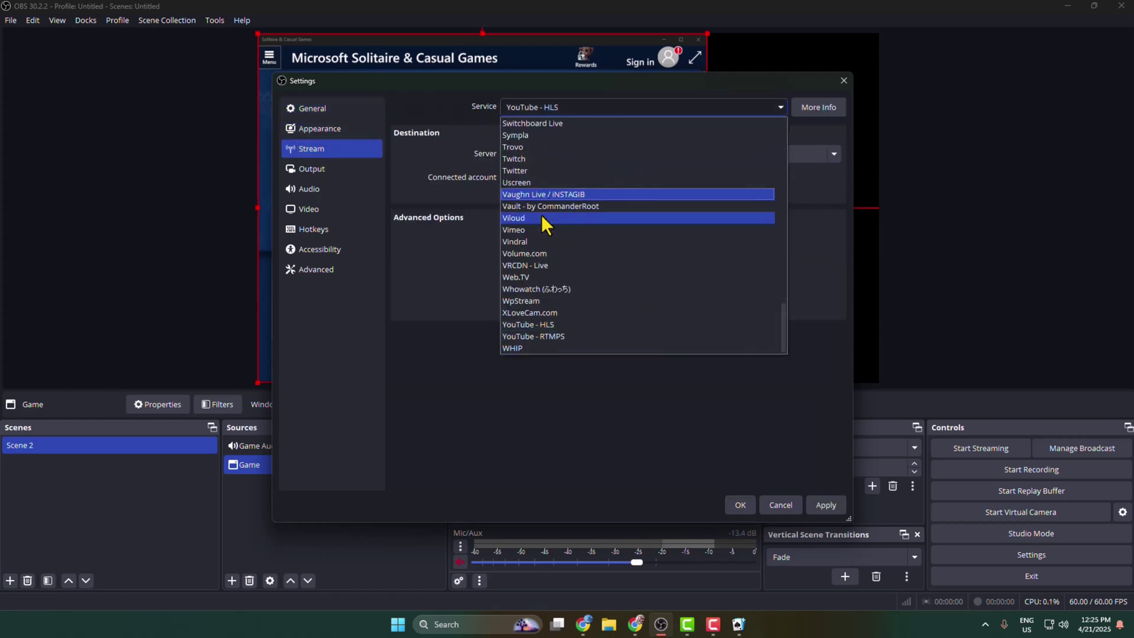
{"action": "left_click", "coordinate": [521, 336]}
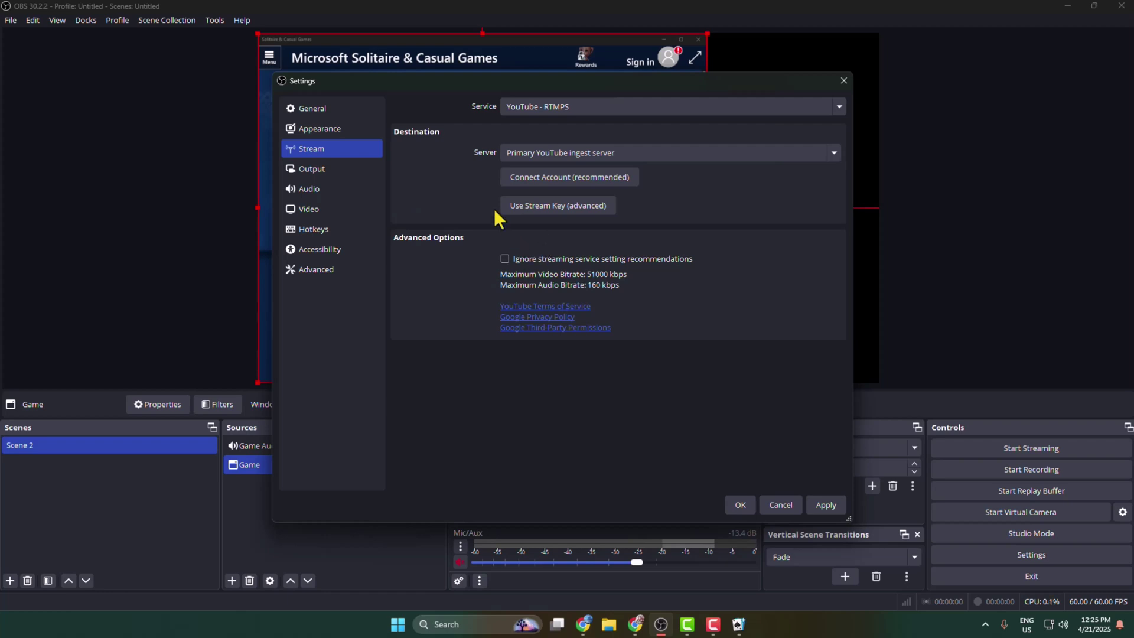
{"action": "left_click", "coordinate": [542, 206]}
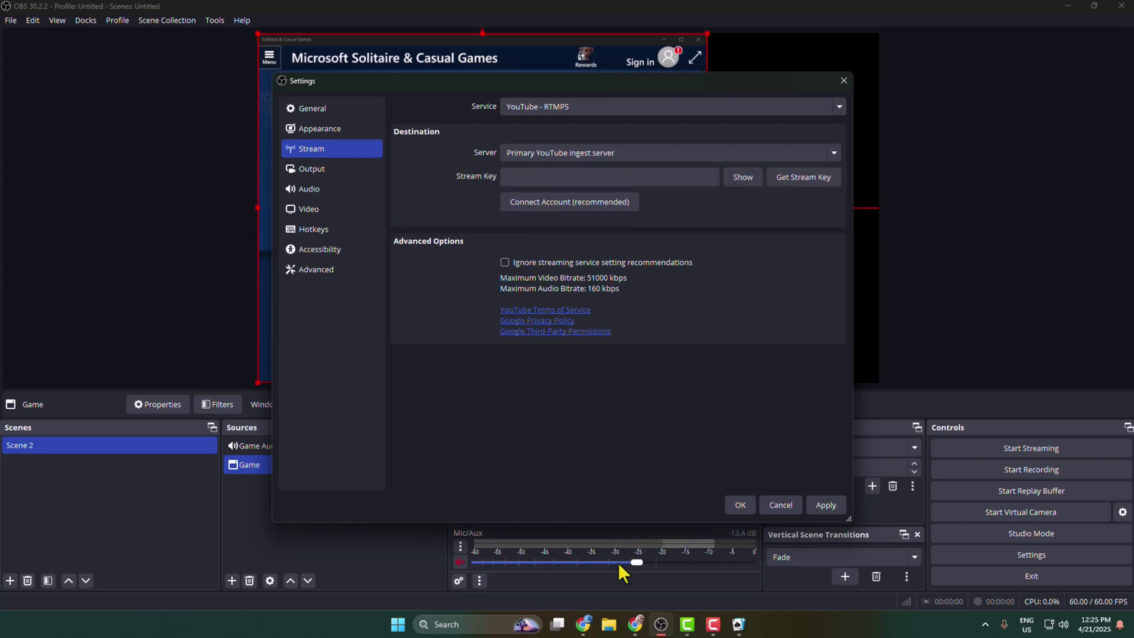
In YouTube Studio go live right now with streaming software and copy the stream key
{"action": "left_click", "coordinate": [583, 624]}
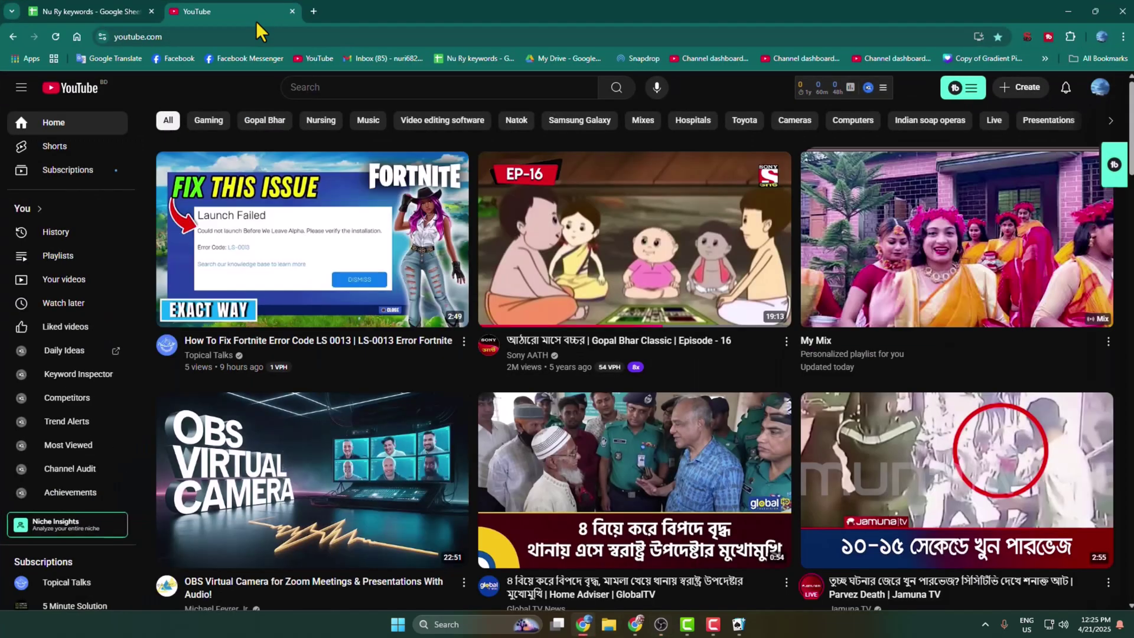
{"action": "left_click", "coordinate": [1023, 87]}
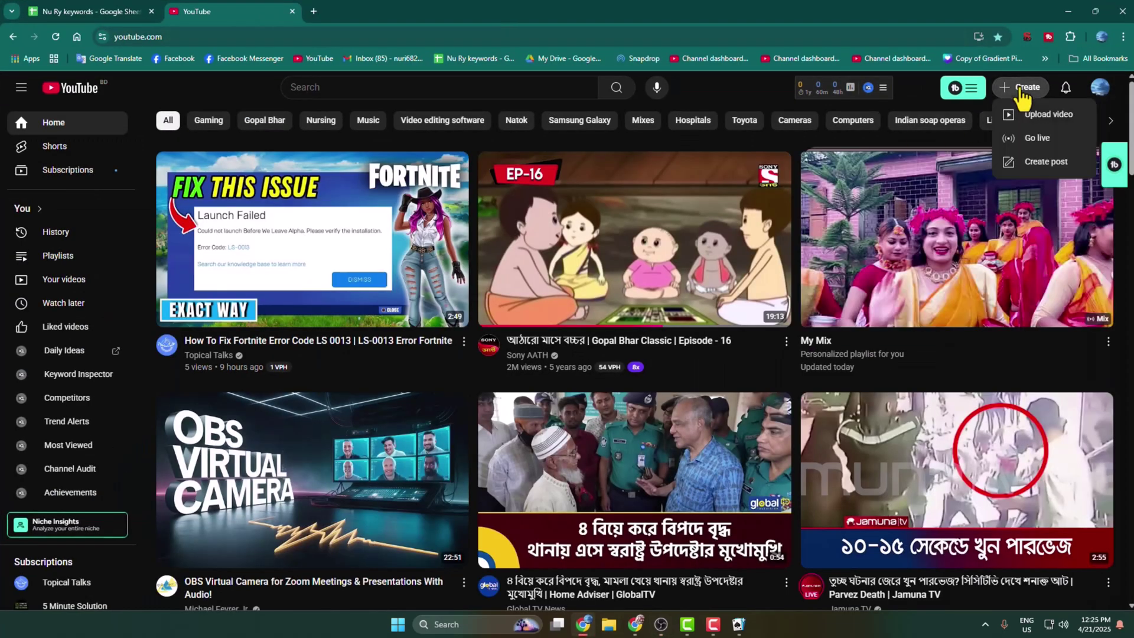
{"action": "left_click", "coordinate": [1035, 139]}
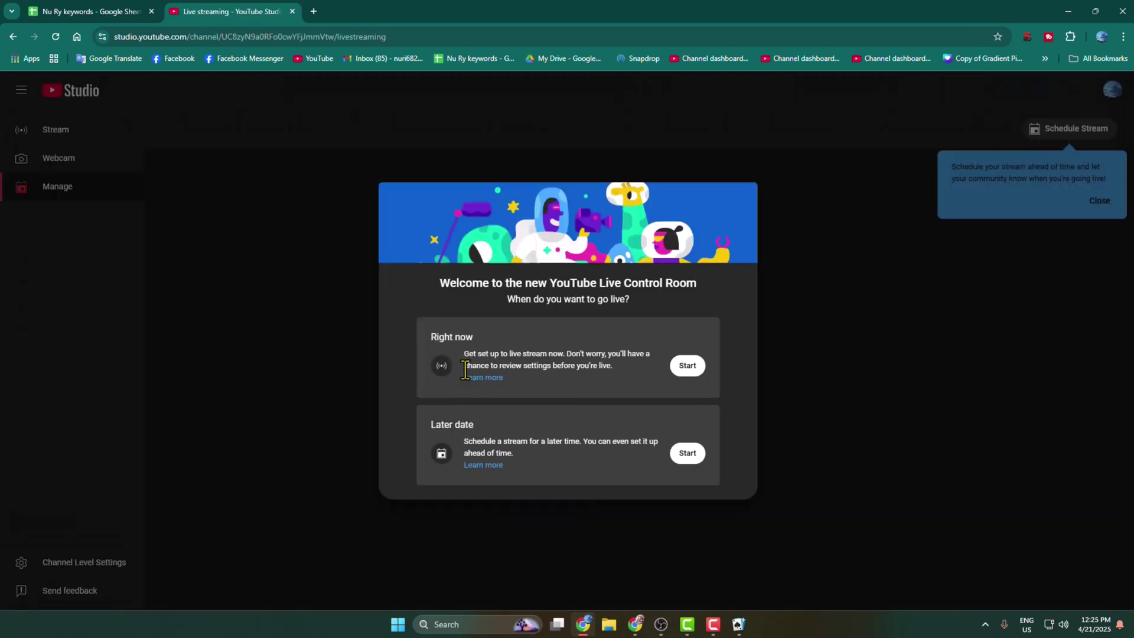
{"action": "left_click", "coordinate": [688, 366]}
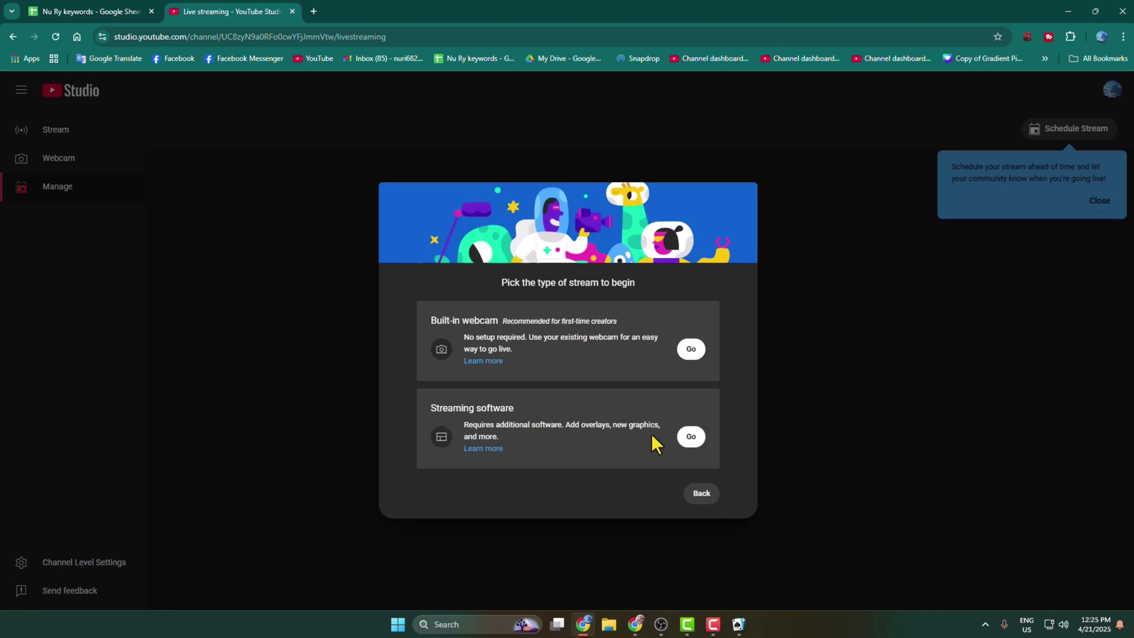
{"action": "left_click", "coordinate": [691, 437]}
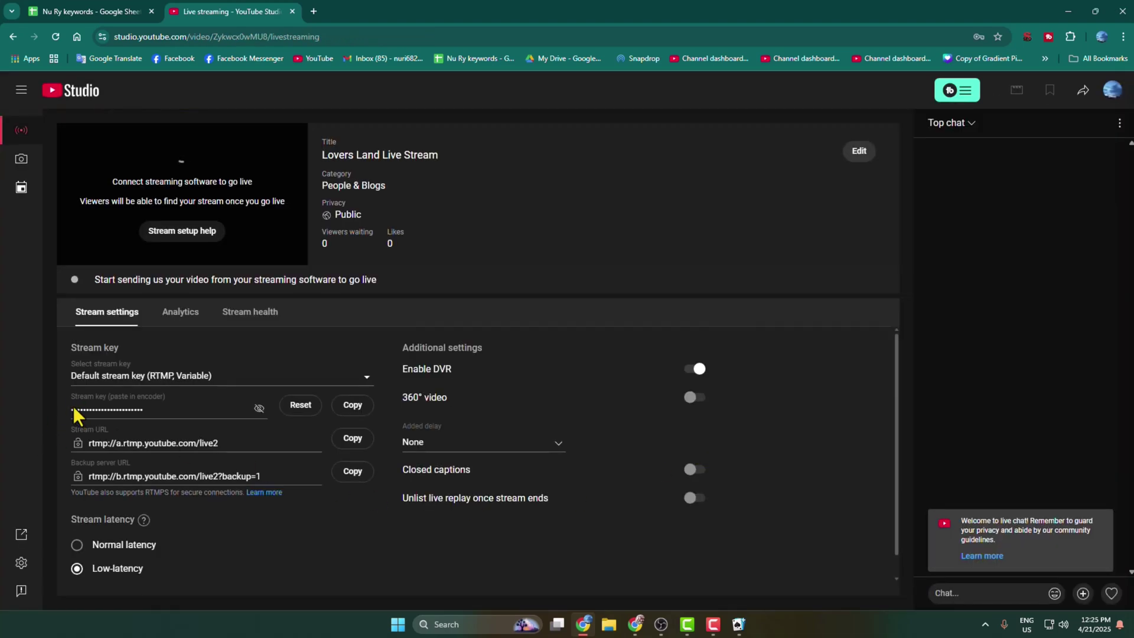
{"action": "left_click", "coordinate": [353, 405]}
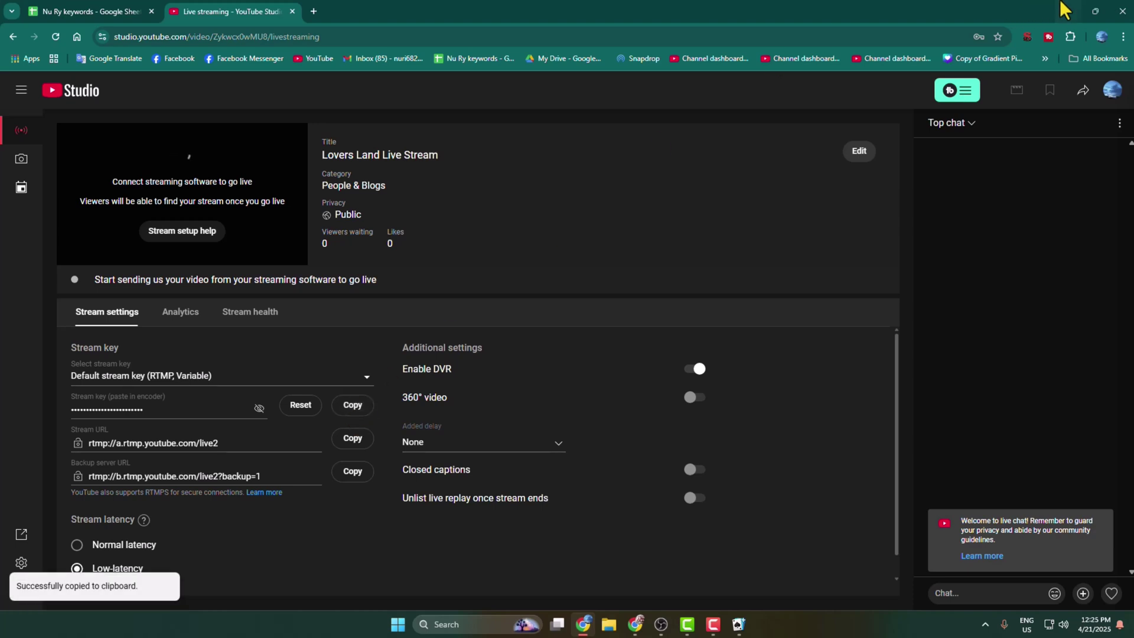
{"action": "left_click", "coordinate": [1068, 11]}
Paste the YouTube stream key into the Stream Key field and save the settings
{"action": "left_click", "coordinate": [509, 178]}
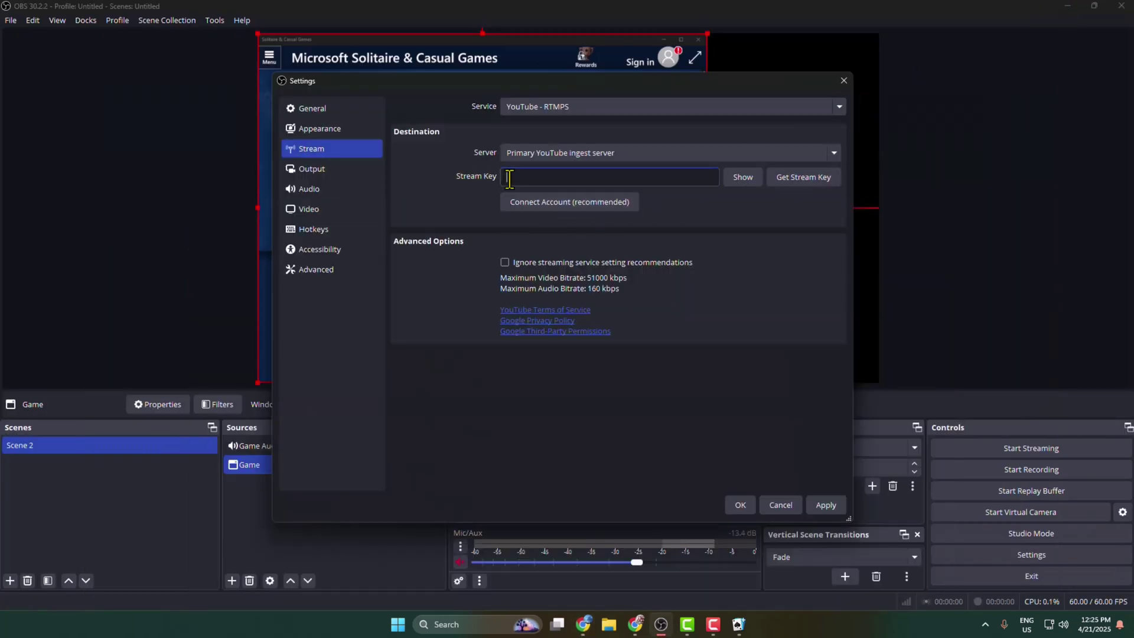
{"action": "right_click", "coordinate": [510, 178]}
{"action": "left_click", "coordinate": [536, 262]}
{"action": "left_click", "coordinate": [826, 505]}
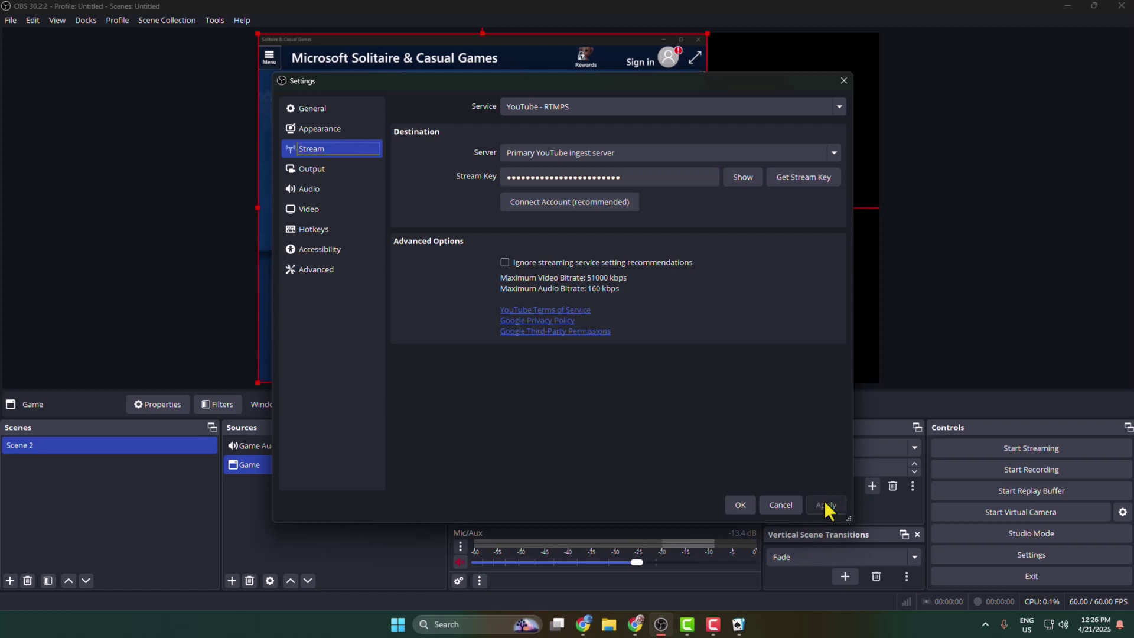
{"action": "left_click", "coordinate": [739, 506]}
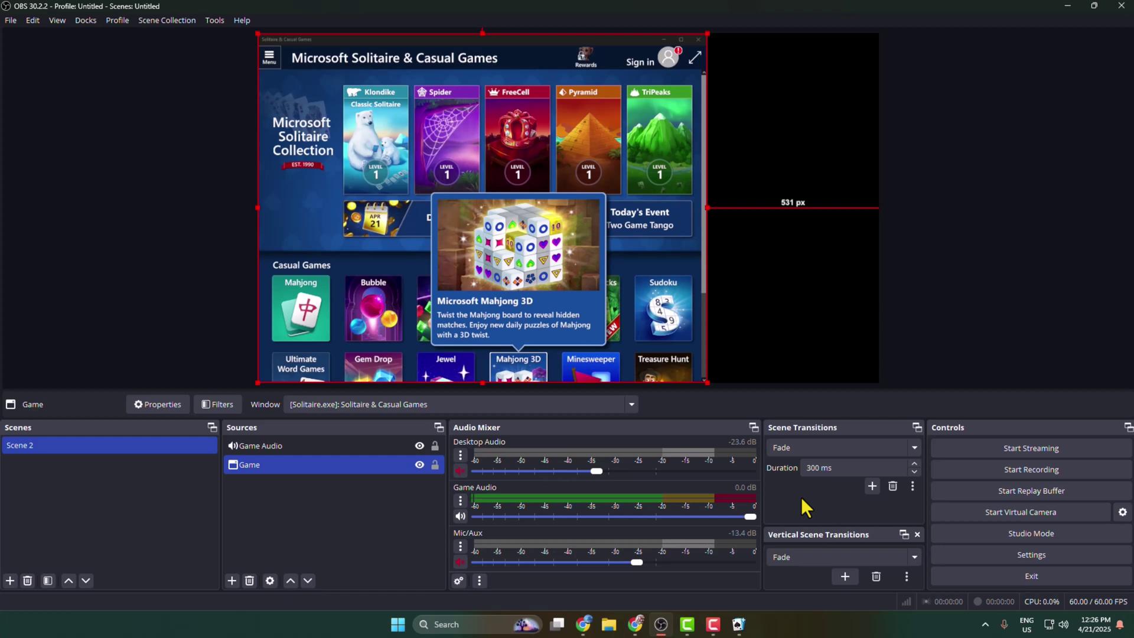
Start streaming the Solitaire scene and check it live in YouTube Studio
{"action": "left_click", "coordinate": [1013, 448]}
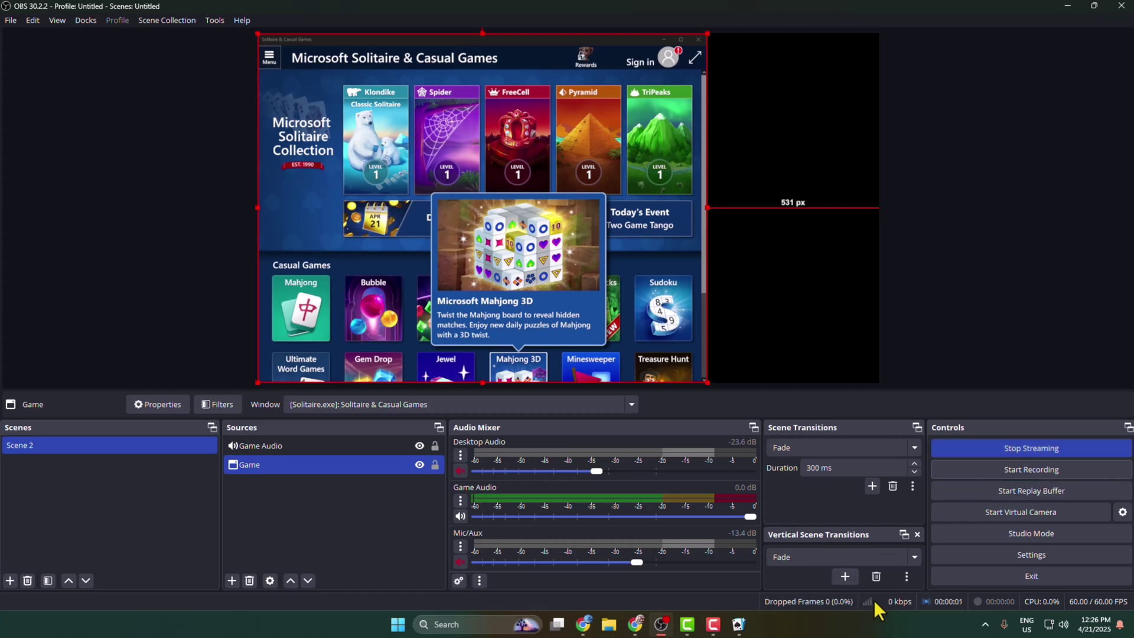
{"action": "left_click", "coordinate": [583, 624]}
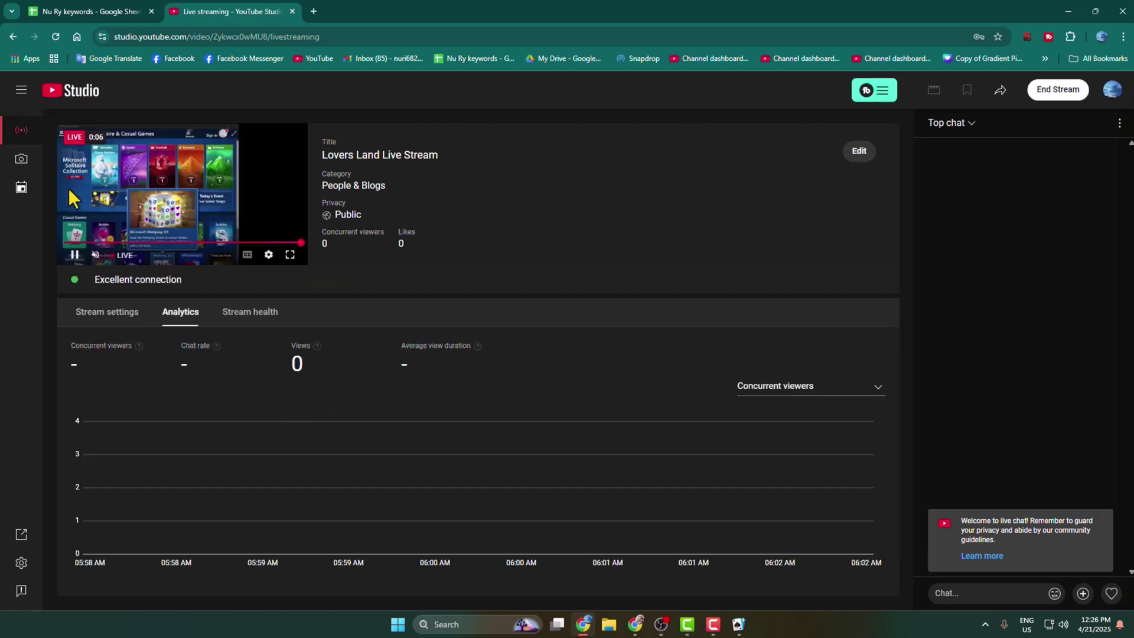